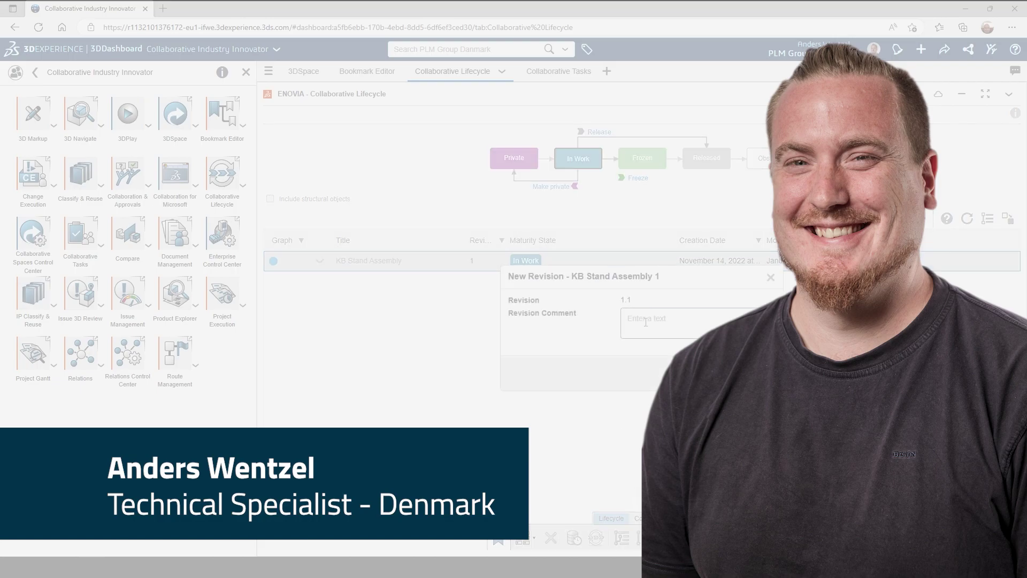
pyautogui.write('ay?')
# - Confirm KB Stand Assembly revision 1.1 with the comment 'Is it okay?'
pyautogui.press('Return')
pyautogui.click(639, 183)
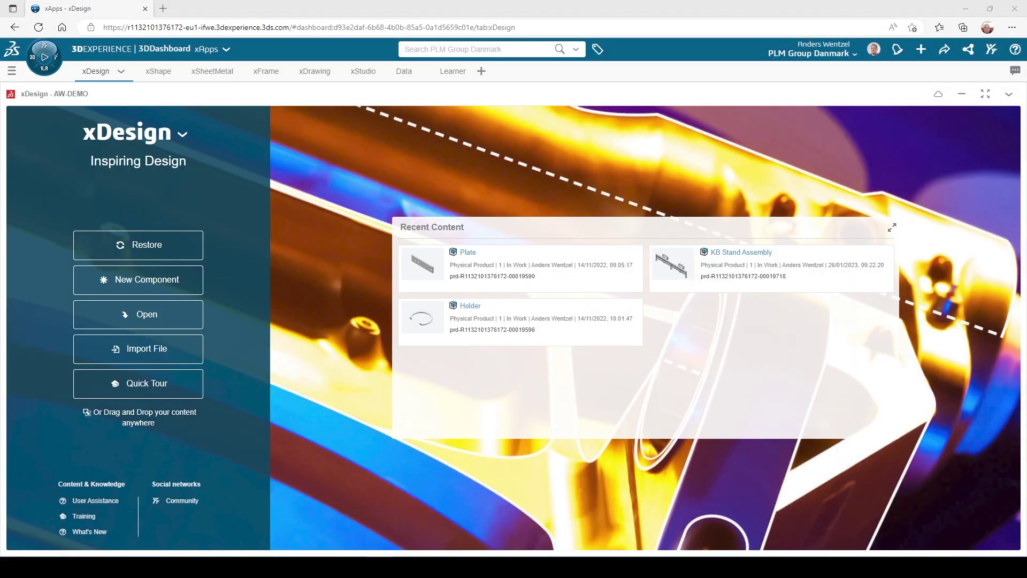
# - Switch to the Collaborative Industry Innovator dashboard and show that role's apps in the compass
pyautogui.click(12, 71)
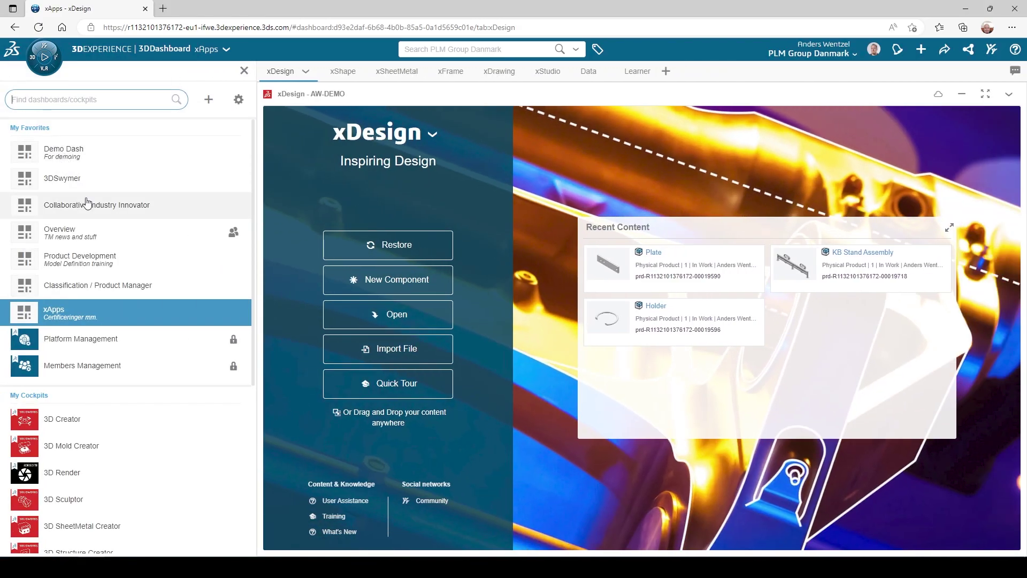
pyautogui.click(87, 205)
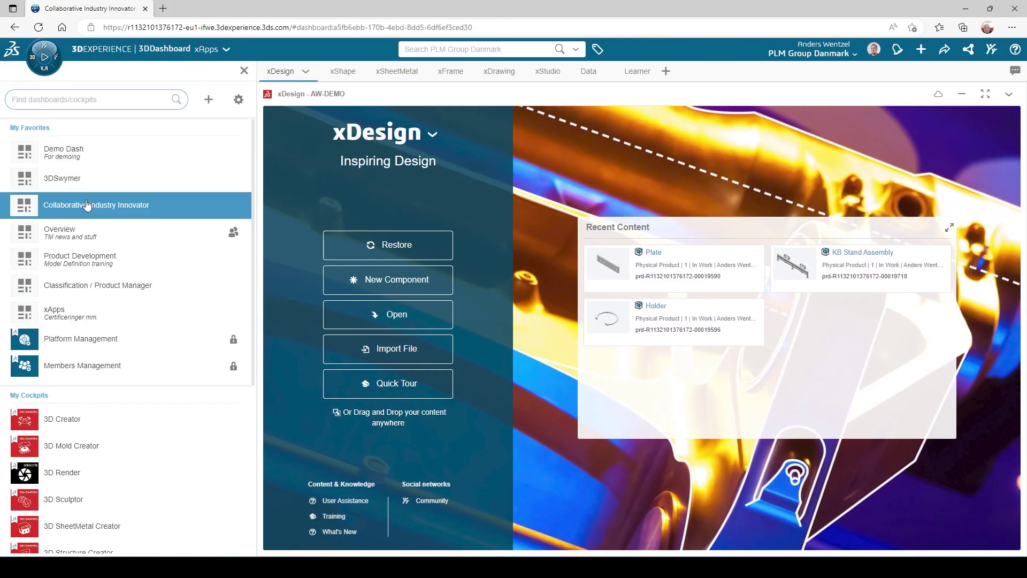
pyautogui.click(47, 71)
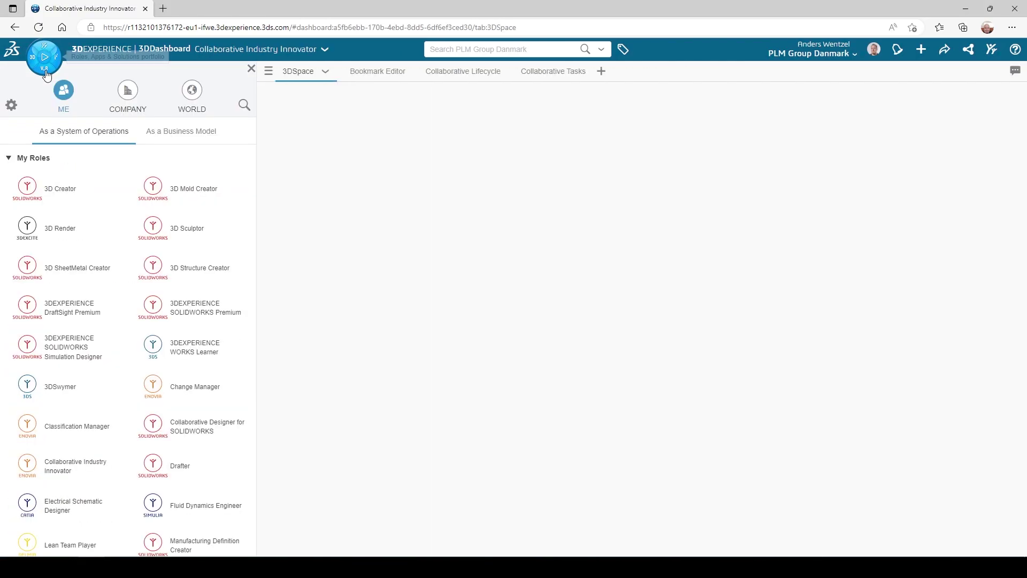
pyautogui.click(67, 463)
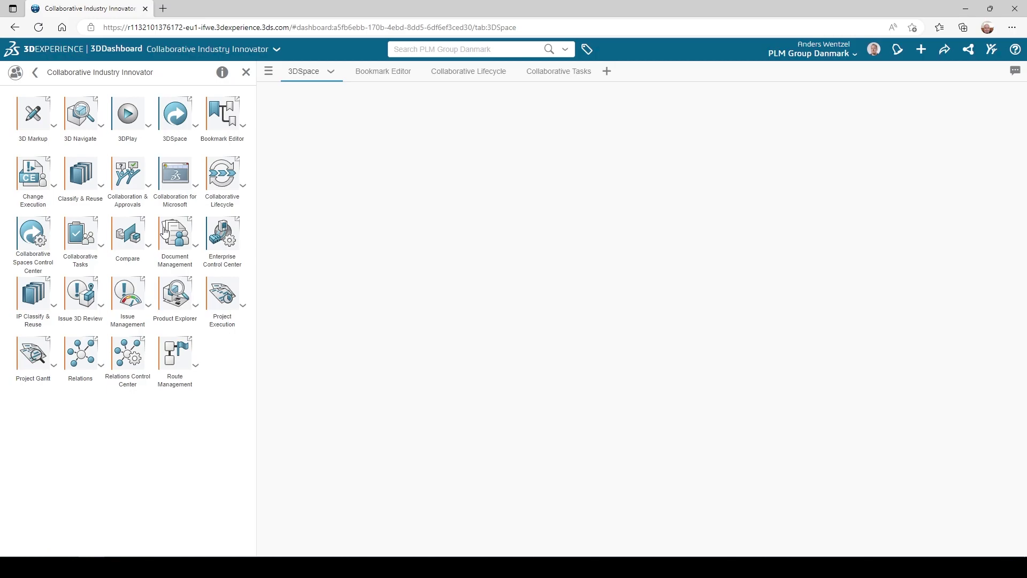
# - Add 3DSpace to the dashboard and list AW-DEMO content, newest modified first
pyautogui.moveTo(174, 117); pyautogui.dragTo(304, 147)
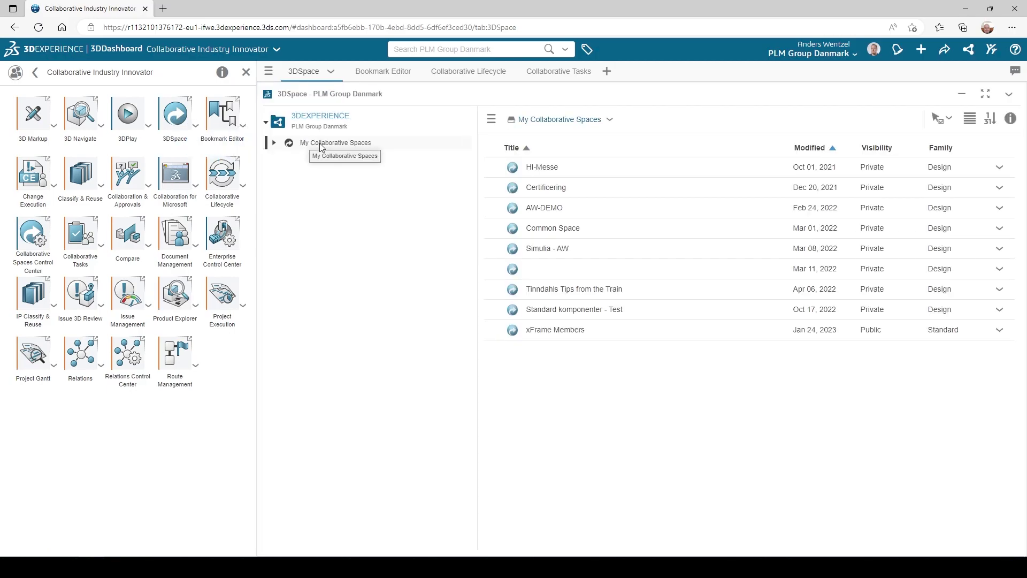
pyautogui.click(553, 211)
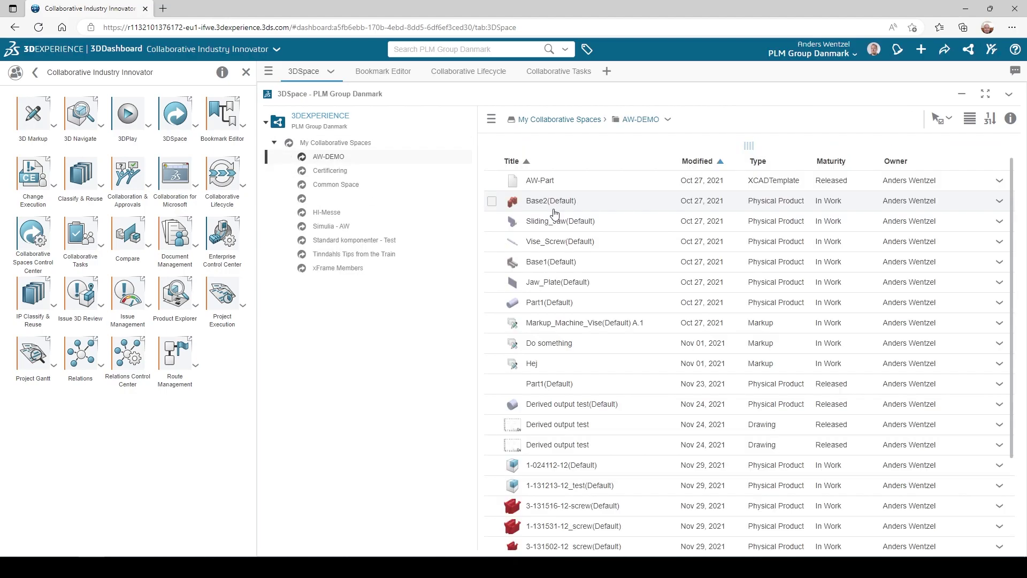
pyautogui.click(721, 159)
pyautogui.scroll(-2, 706, 208)
pyautogui.scroll(-2, 706, 209)
pyautogui.scroll(2, 703, 213)
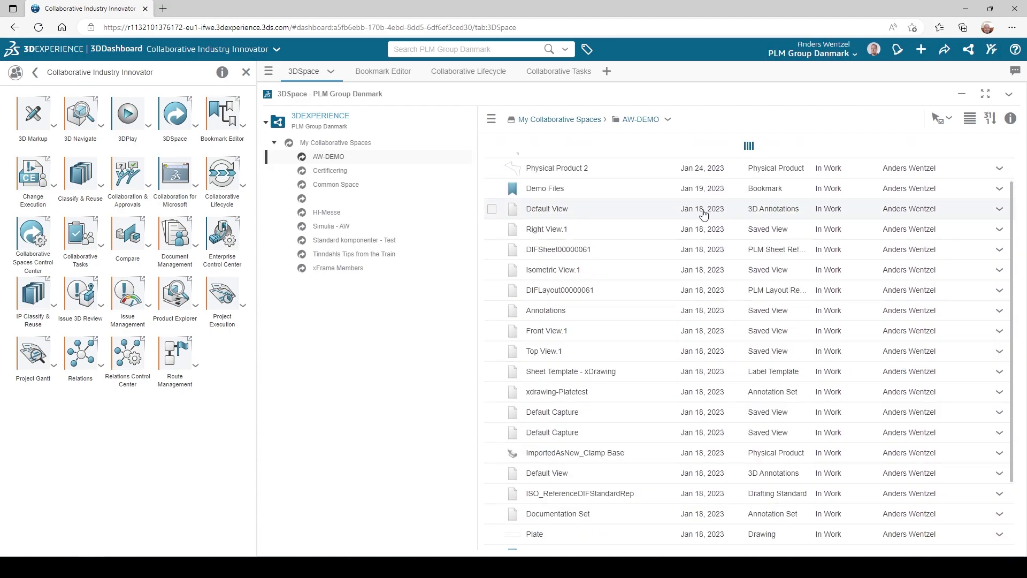
pyautogui.scroll(2, 704, 212)
# - Start adding members to AW-DEMO, cancel, then move to the Bookmark Editor tab
pyautogui.click(668, 120)
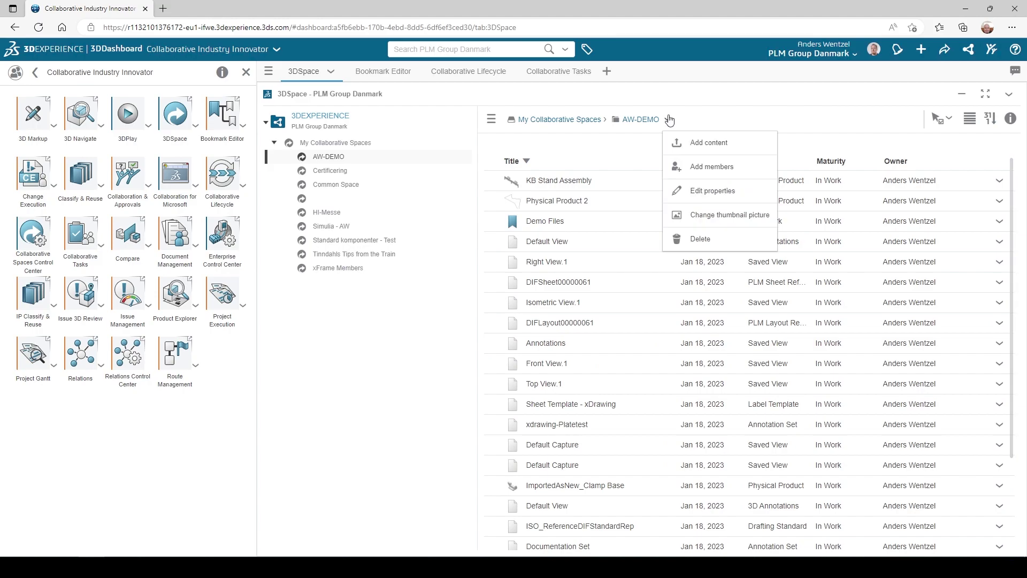
pyautogui.click(714, 168)
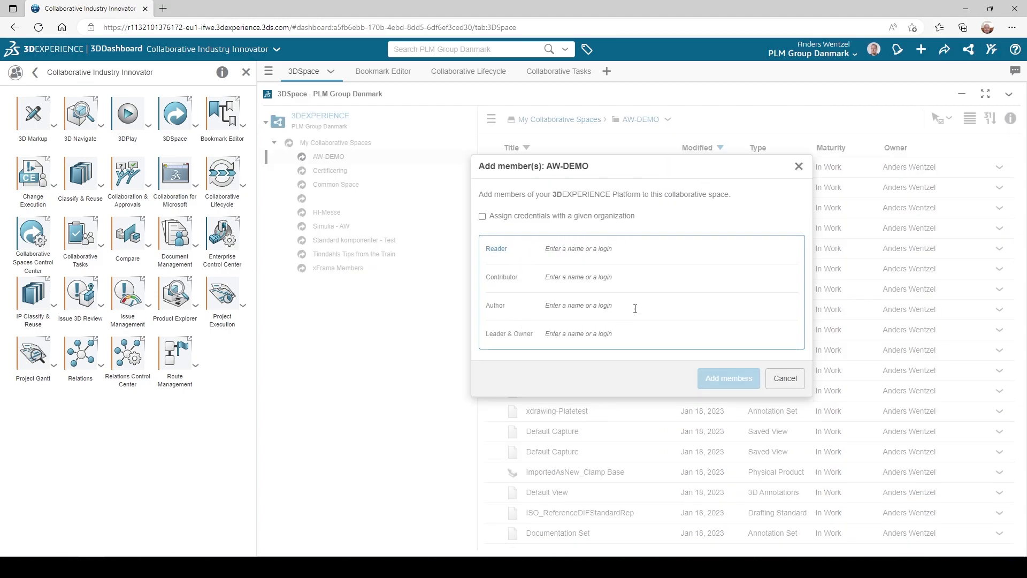
pyautogui.click(785, 378)
pyautogui.click(394, 72)
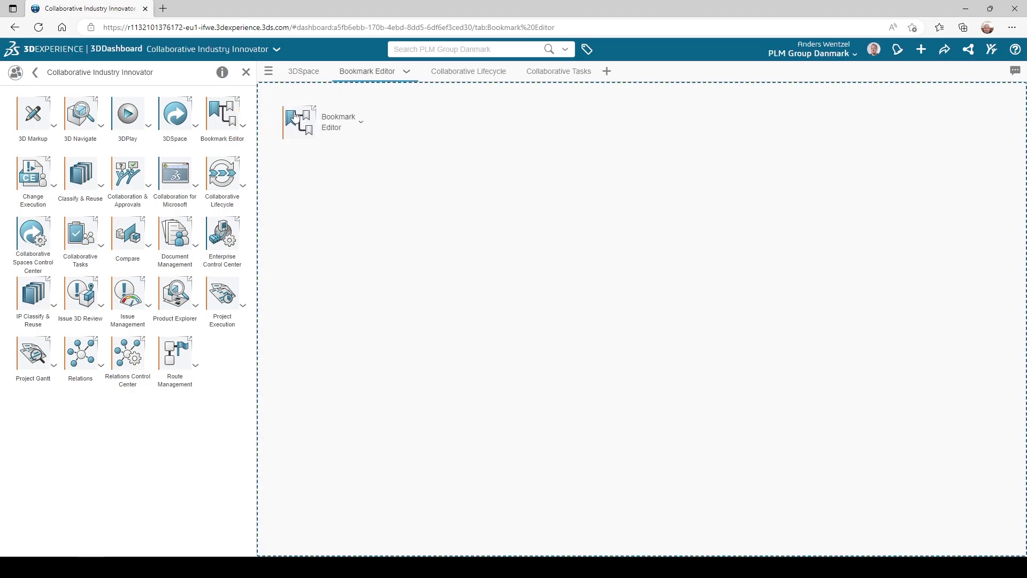
# - Add Bookmark Editor to the dashboard and browse into AW-DEMO › CAD › xApps
pyautogui.moveTo(219, 117); pyautogui.dragTo(296, 118)
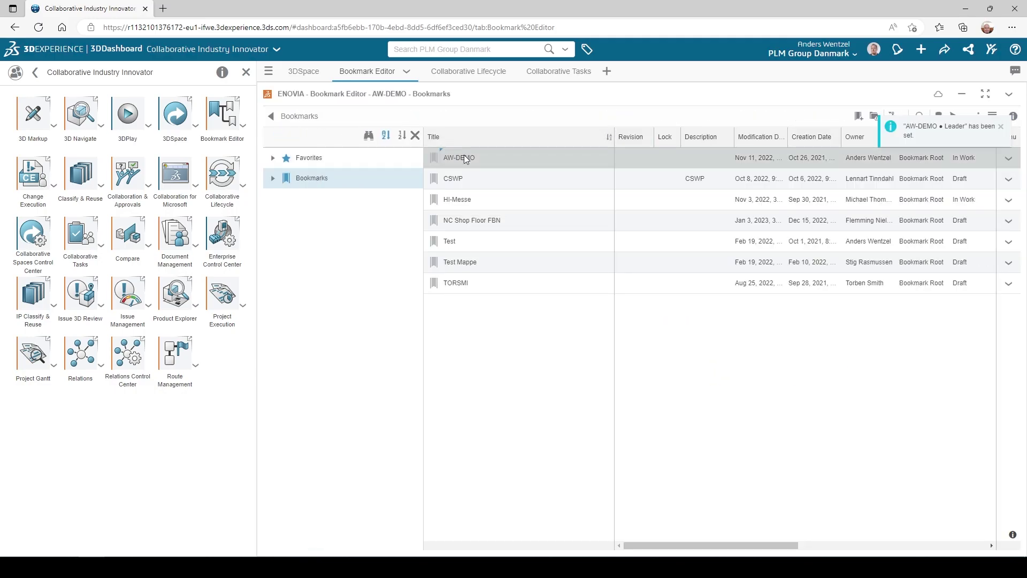
pyautogui.click(464, 158)
pyautogui.doubleClick(464, 156)
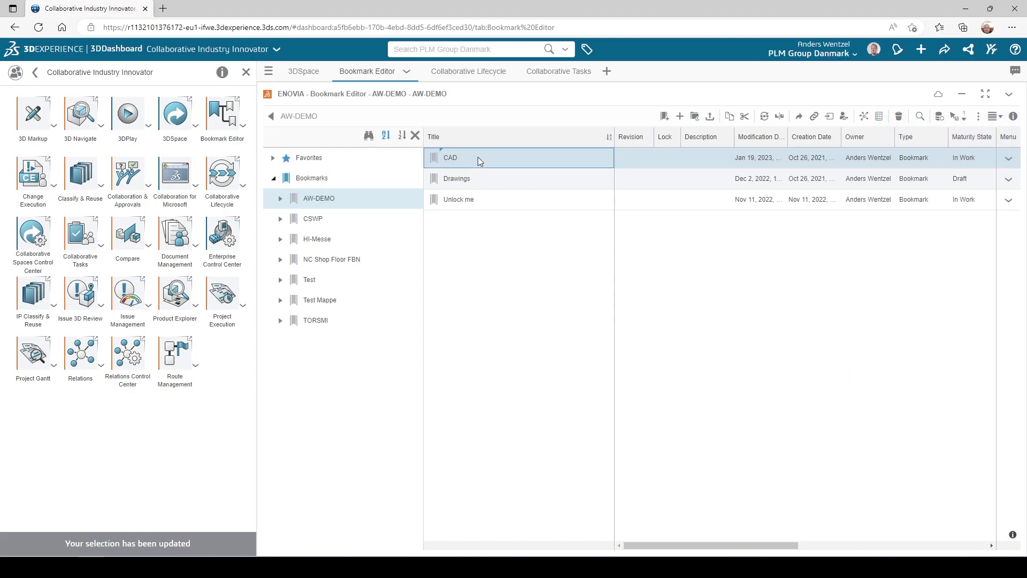
pyautogui.doubleClick(477, 157)
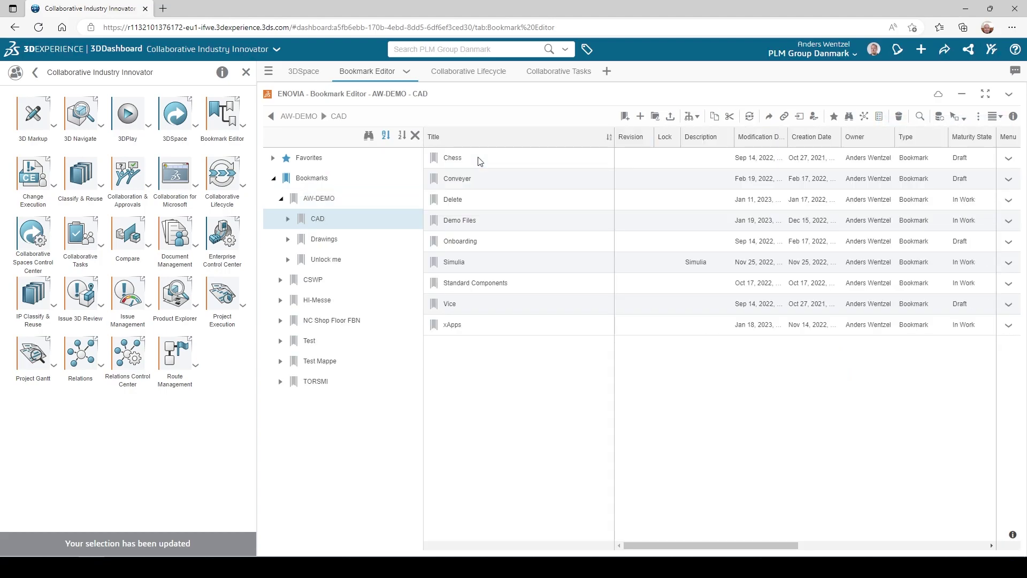
pyautogui.click(498, 324)
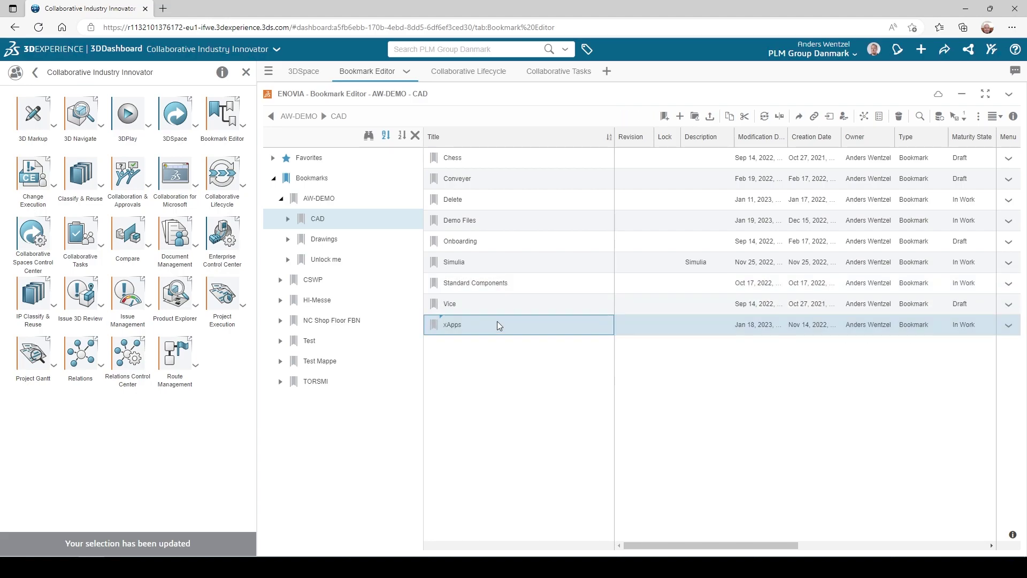
pyautogui.doubleClick(510, 321)
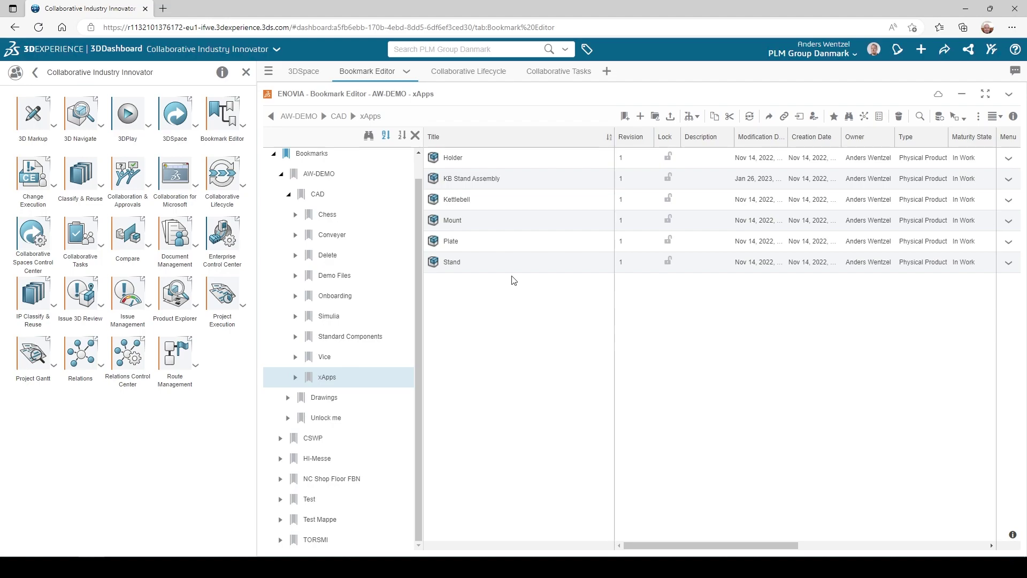
# - Add Collaborative Lifecycle to its tab and load KB Stand Assembly (revision 1, In Work)
pyautogui.click(465, 71)
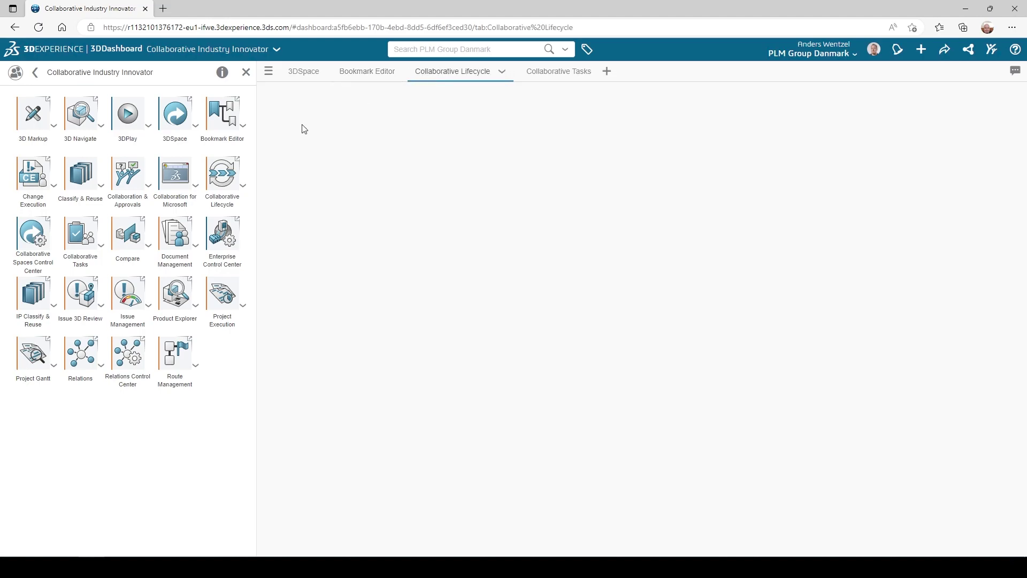
pyautogui.moveTo(223, 172); pyautogui.dragTo(315, 136)
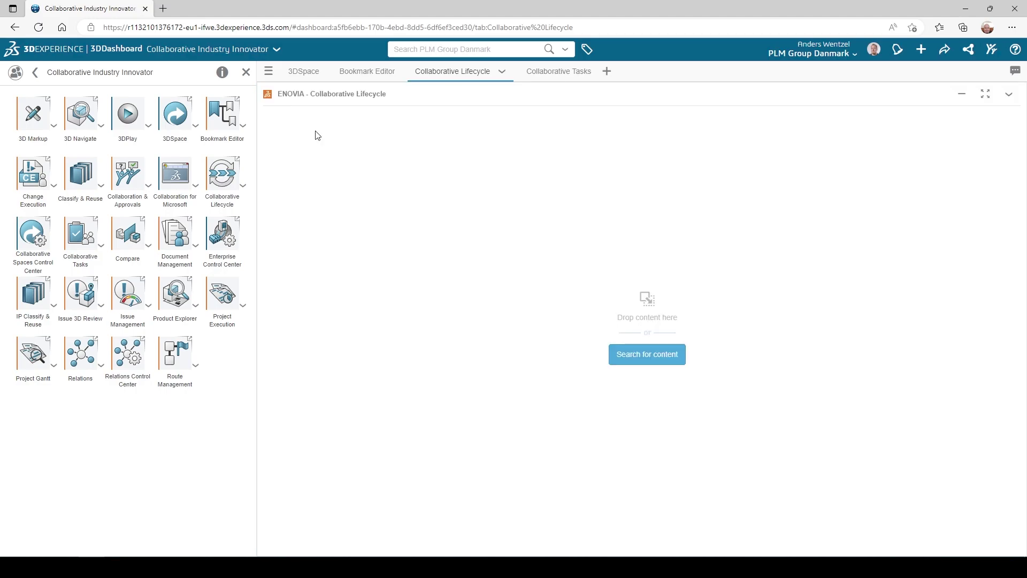
pyautogui.click(376, 72)
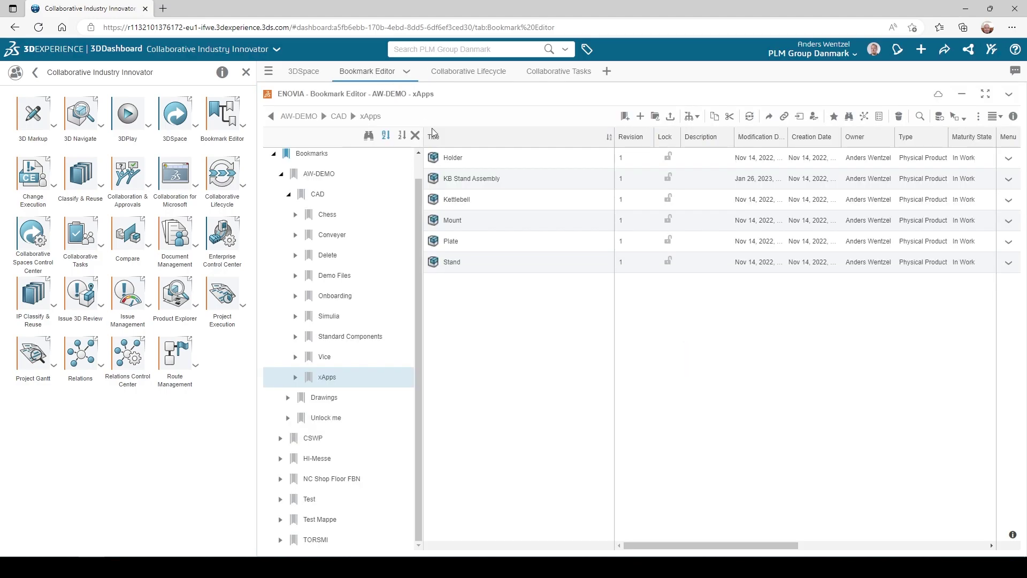
pyautogui.moveTo(472, 178); pyautogui.dragTo(511, 151)
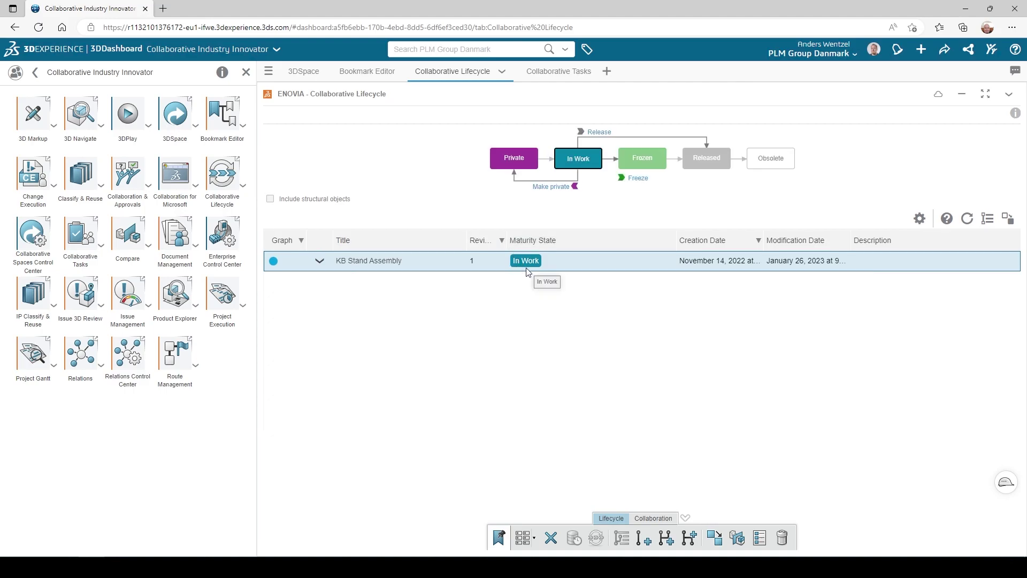
# - Revise KB Stand Assembly to 1.1 with New Revision, commenting 'Is it okay?'
pyautogui.click(645, 539)
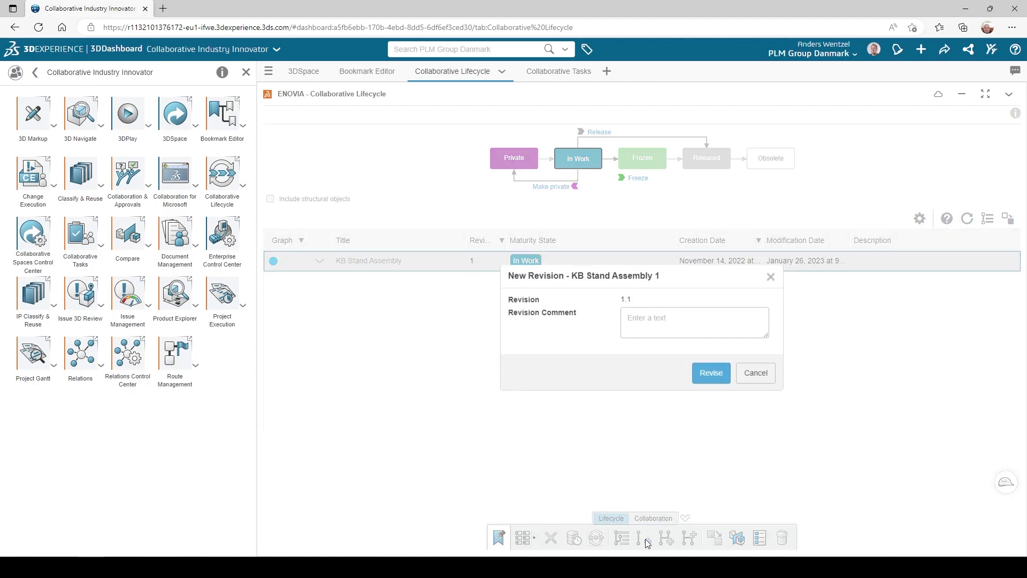
pyautogui.click(646, 321)
pyautogui.write('Is i')
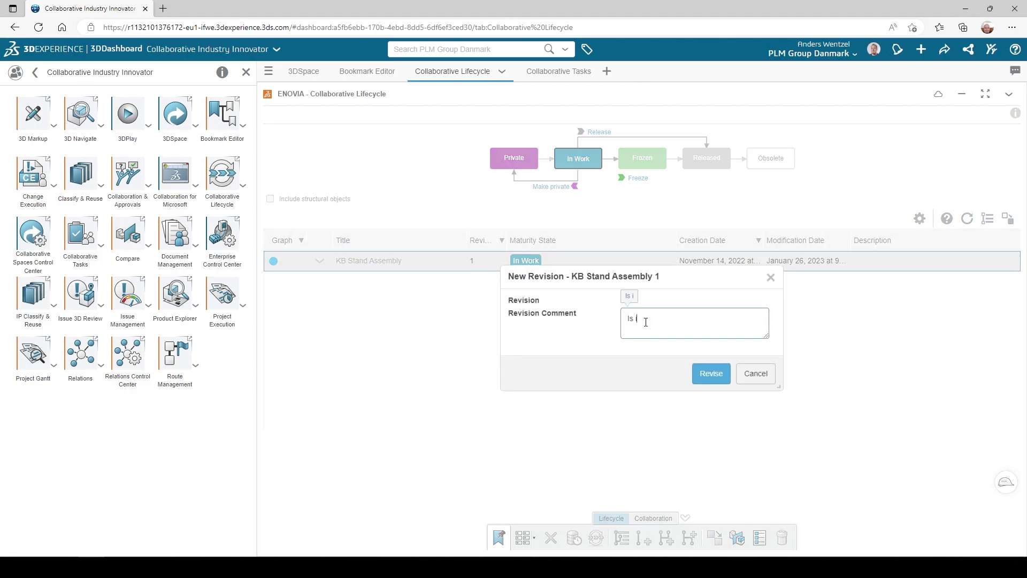
pyautogui.write('t okay?')
pyautogui.click(707, 375)
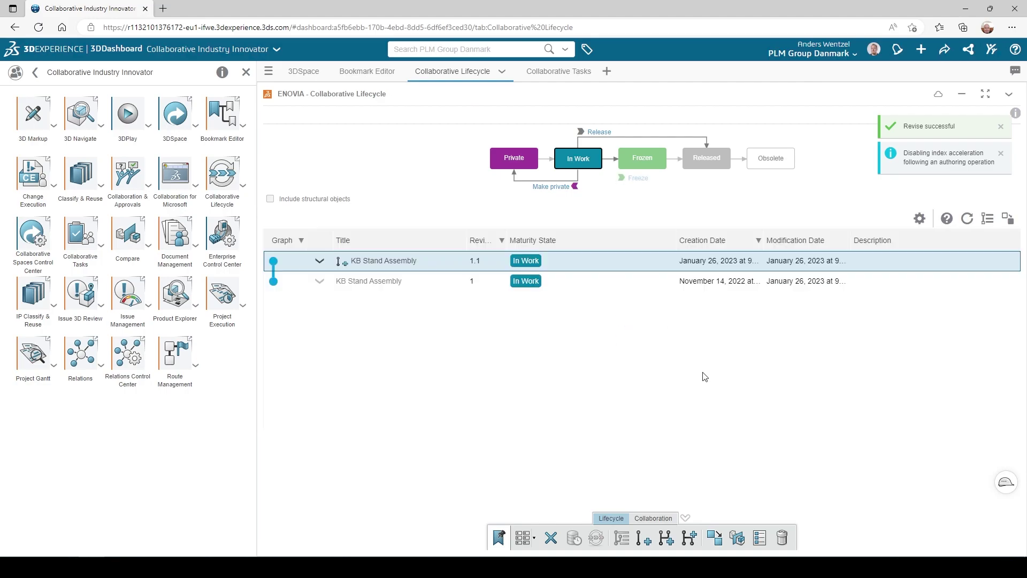
# - Freeze KB Stand Assembly 1.1 and bring up the Collaboration actions
pyautogui.click(638, 181)
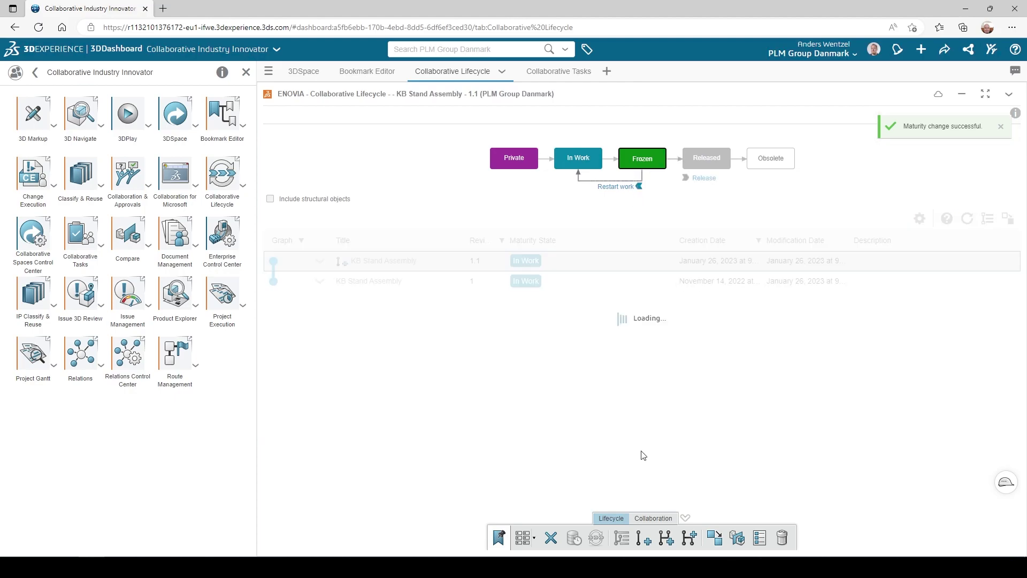
pyautogui.click(654, 518)
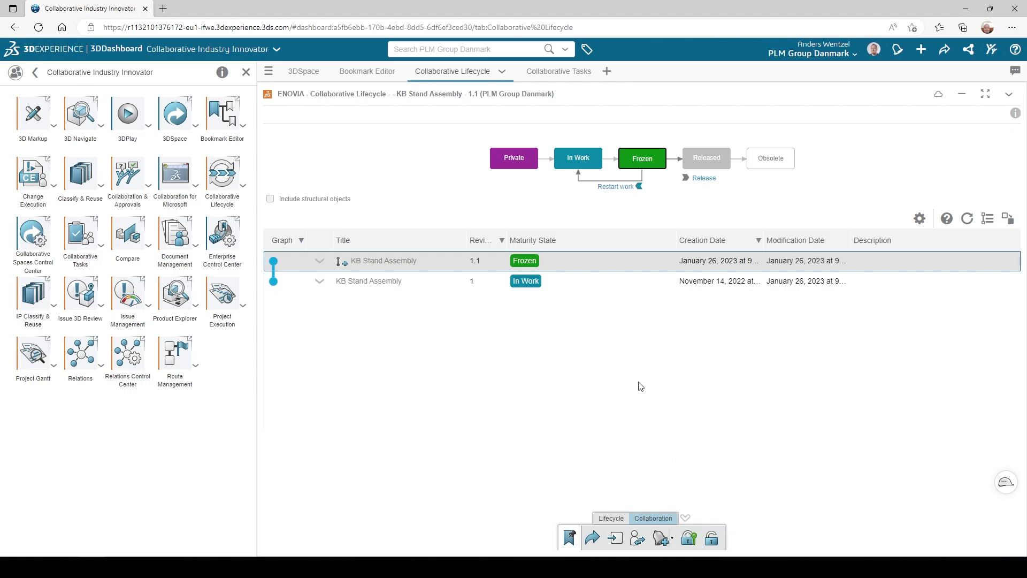
# - Edit KB Stand Assembly 1.1's properties to Customer 'PLM' and Finish 'Brushed', and save
pyautogui.click(1015, 114)
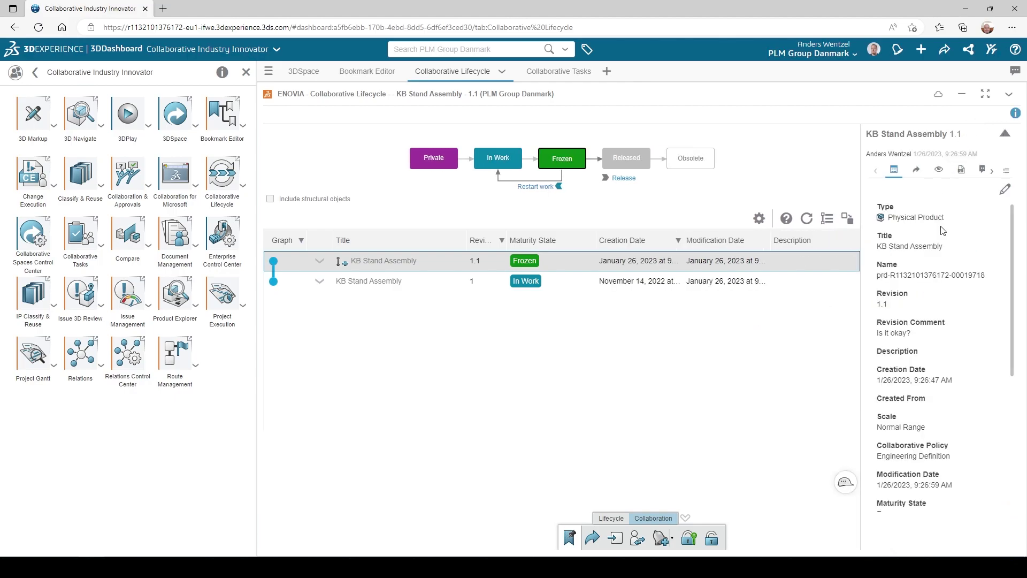
pyautogui.scroll(-3, 929, 325)
pyautogui.scroll(-2, 929, 325)
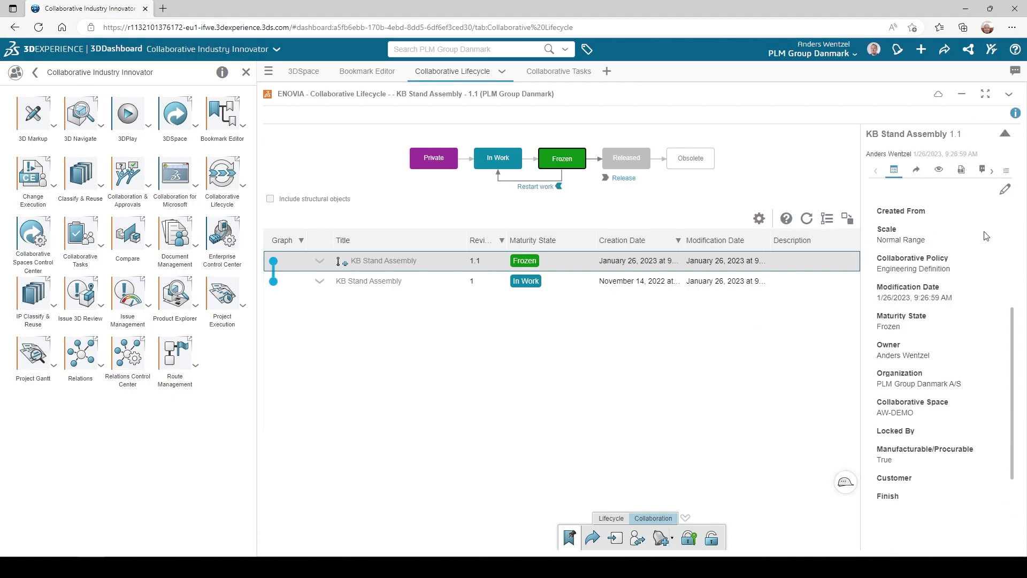
pyautogui.click(1006, 191)
pyautogui.scroll(-3, 940, 337)
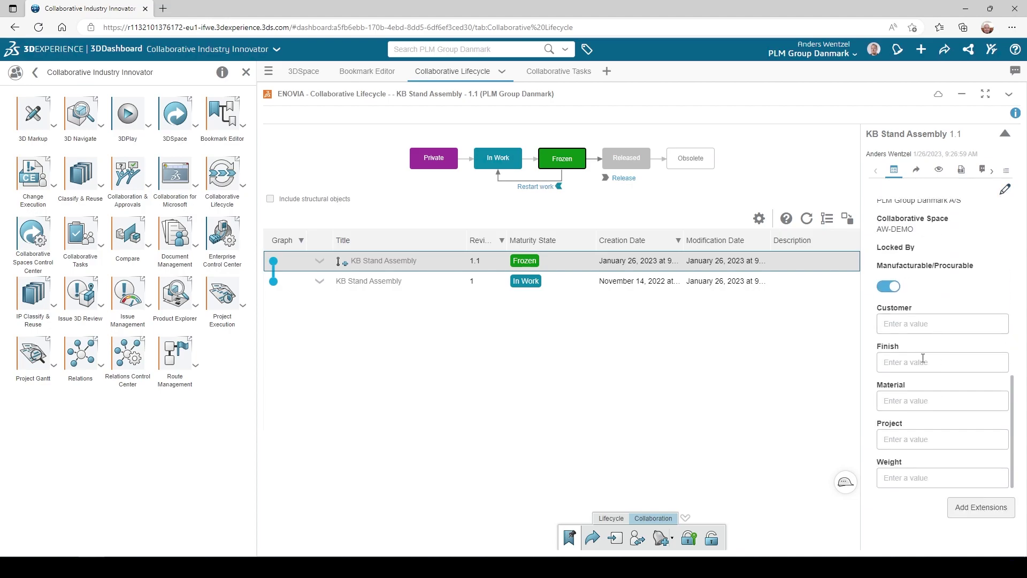
pyautogui.click(917, 323)
pyautogui.write('PLM')
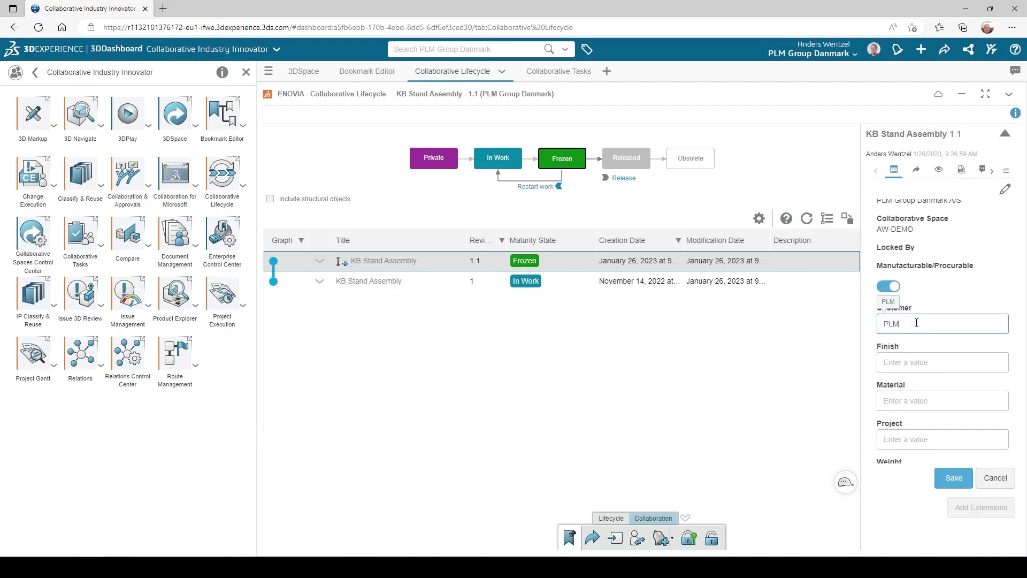
pyautogui.click(897, 365)
pyautogui.write('B')
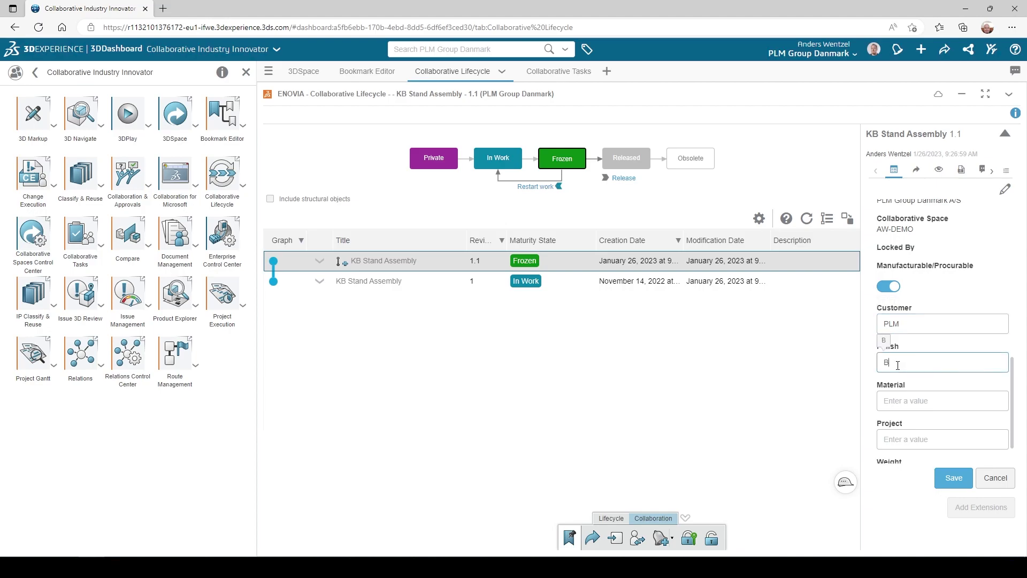
pyautogui.write('rushed')
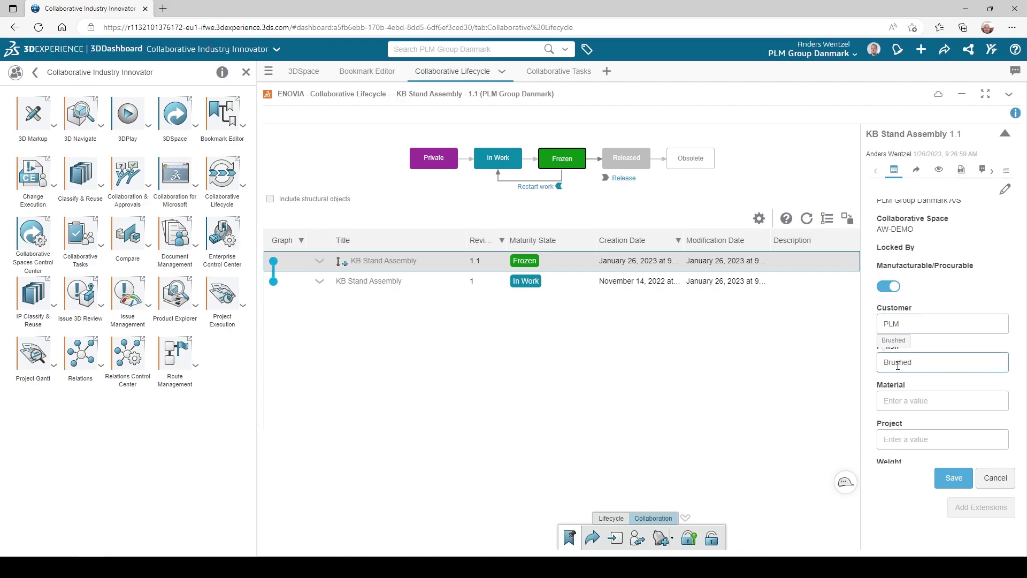
pyautogui.click(950, 479)
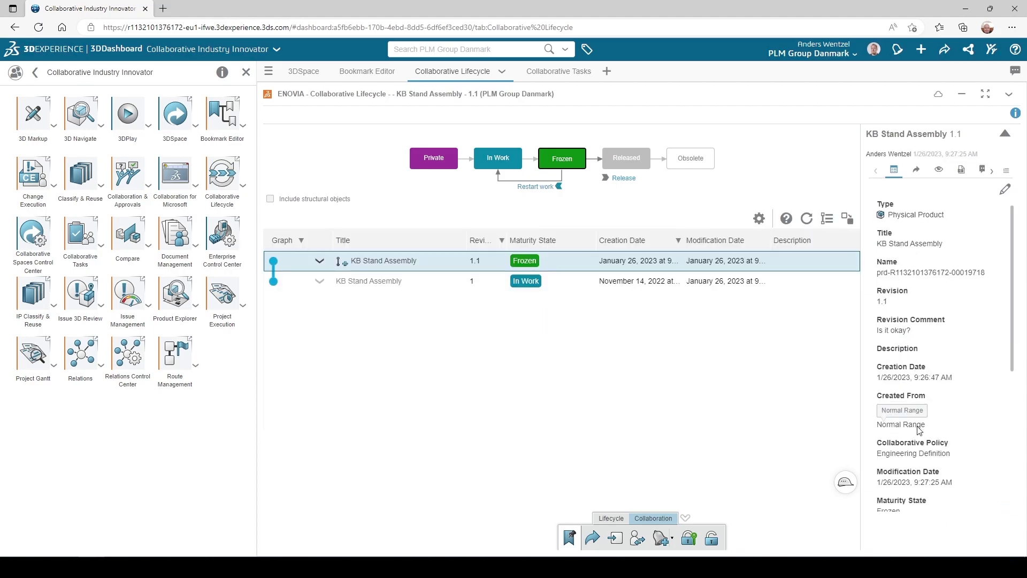
pyautogui.scroll(-3, 919, 431)
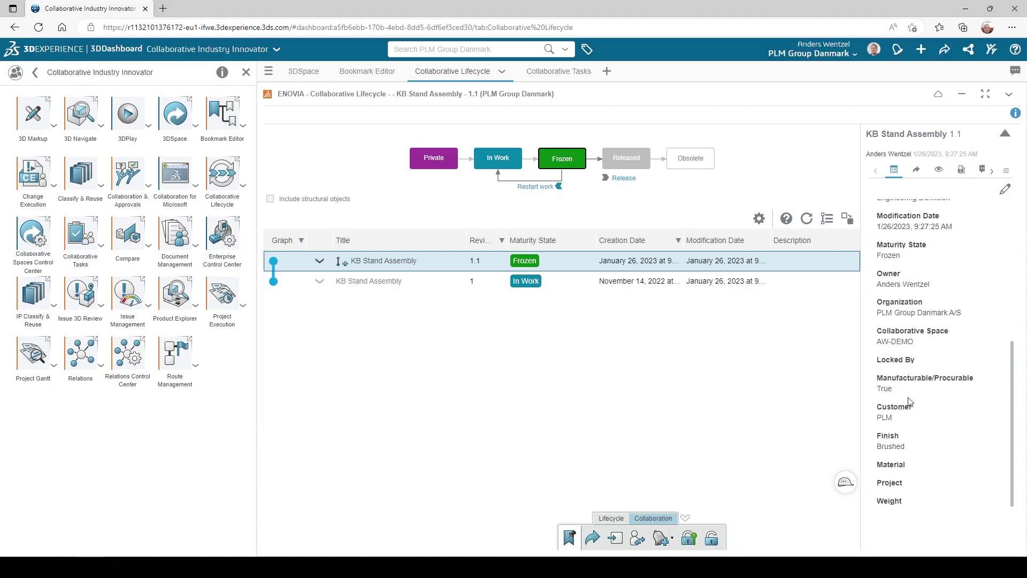
# - Add Collaborative Tasks to its tab and create the to-do task 'Check this'
pyautogui.click(566, 73)
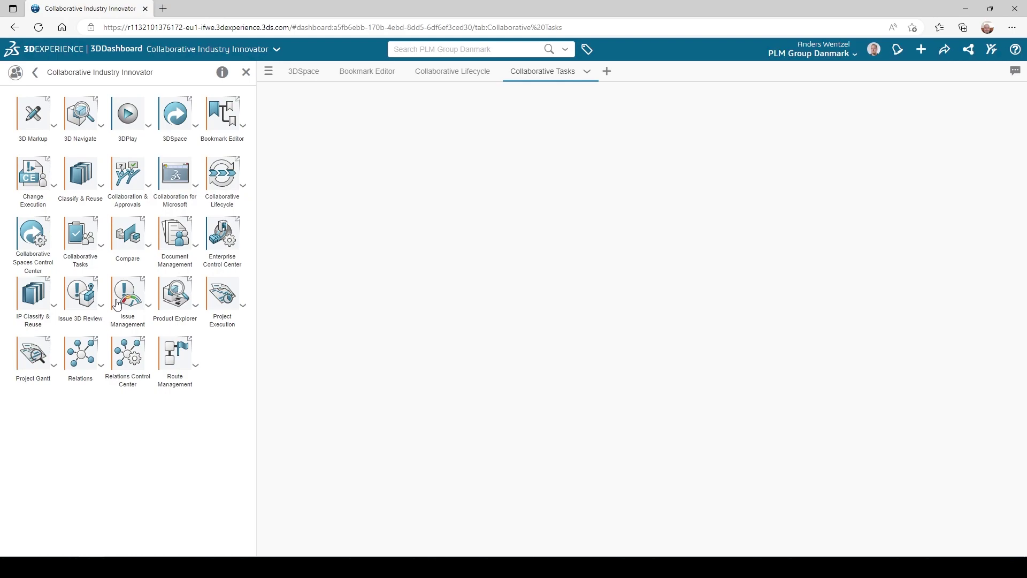
pyautogui.moveTo(93, 256)
pyautogui.mouseDown()
pyautogui.moveTo(111, 231)
pyautogui.moveTo(294, 153)
pyautogui.mouseUp()
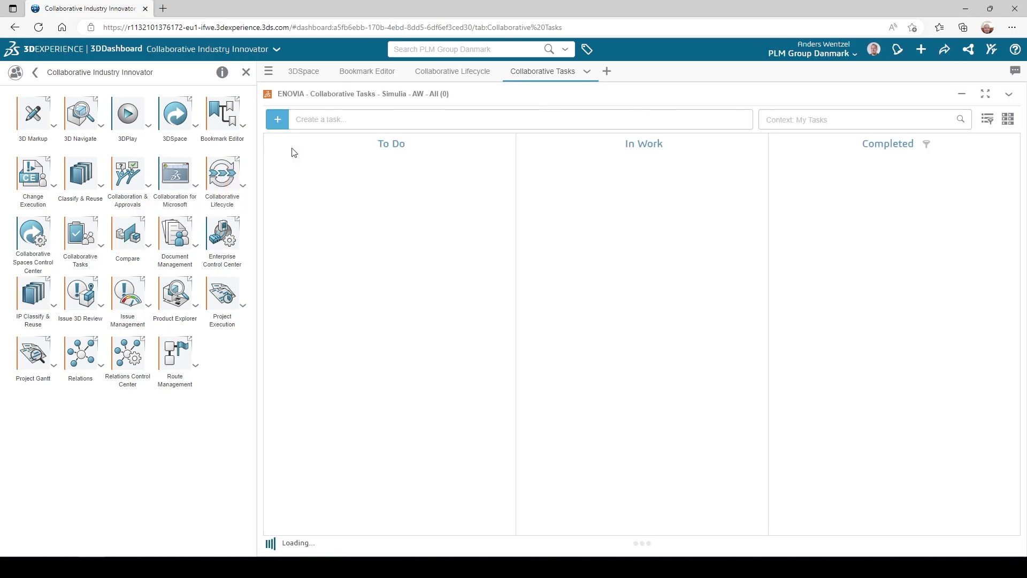
pyautogui.click(279, 119)
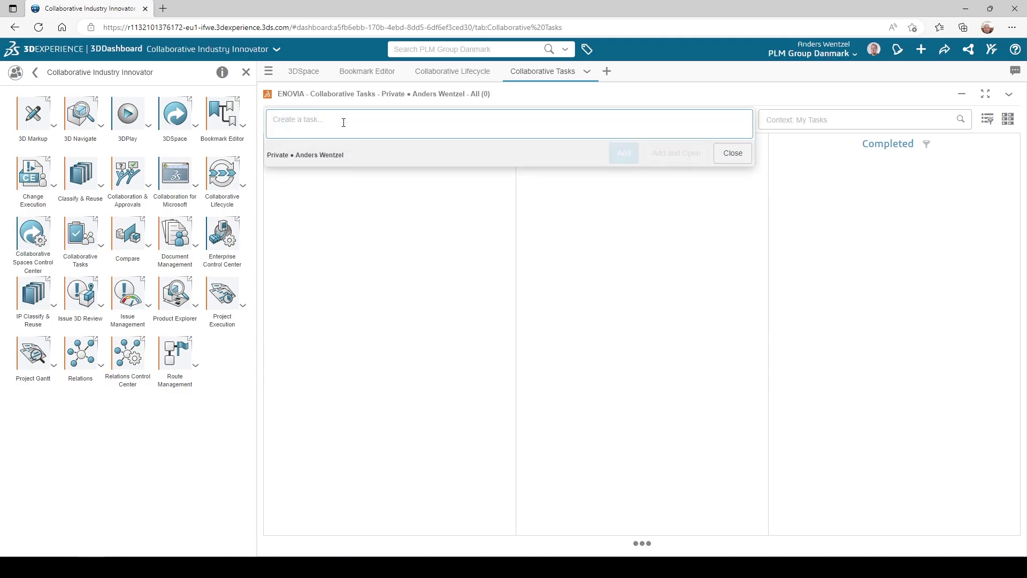
pyautogui.write('Check this')
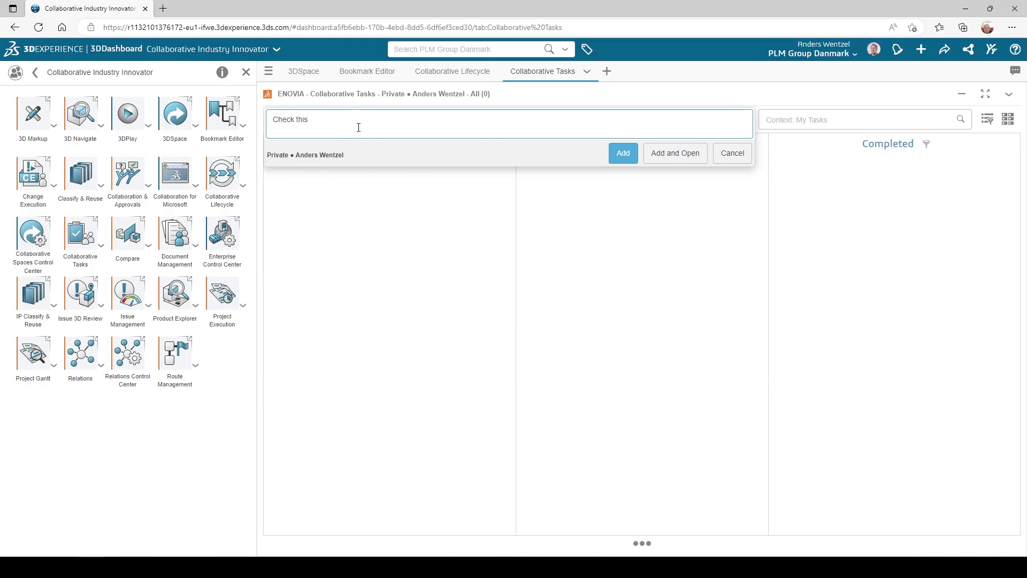
pyautogui.click(685, 160)
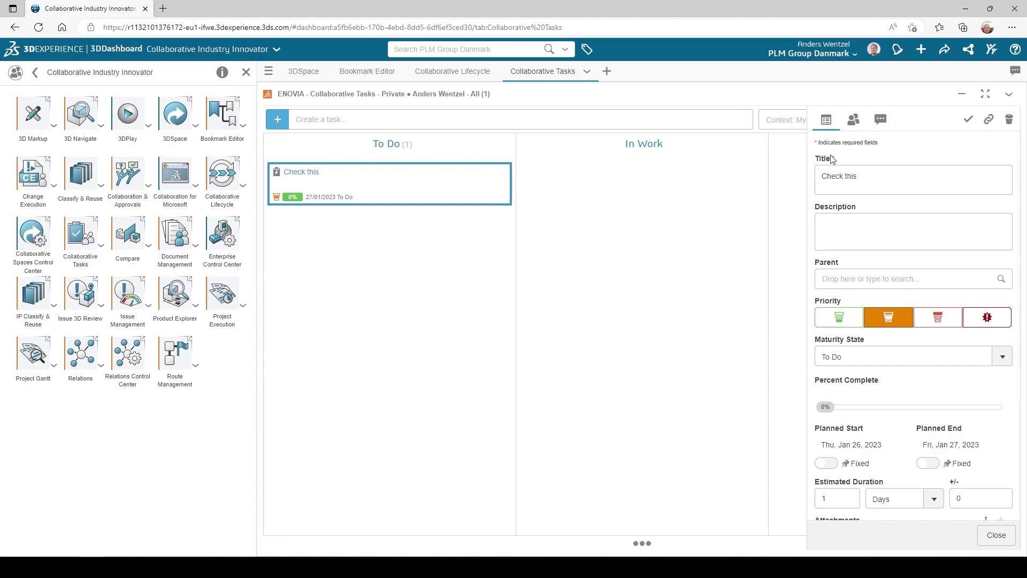
# - Assign a colleague to 'Check this', describe it 'Need it asap', and set high priority
pyautogui.click(853, 119)
pyautogui.click(862, 160)
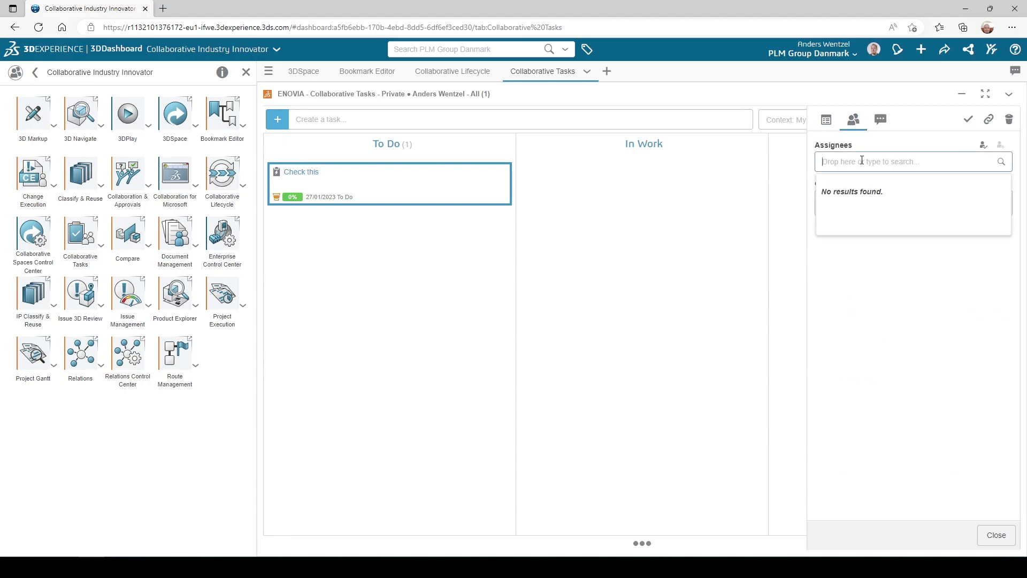
pyautogui.write('chri')
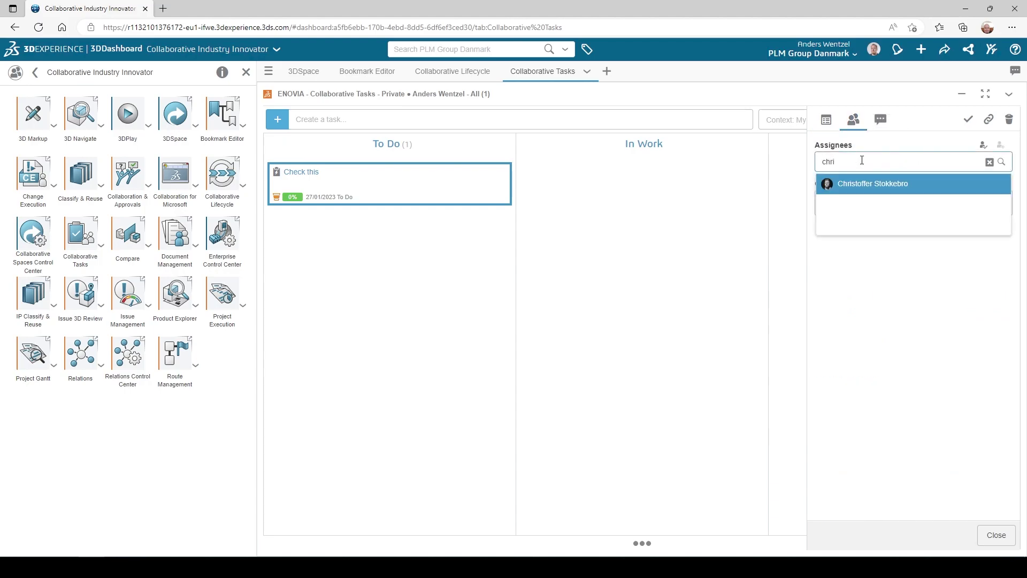
pyautogui.click(861, 187)
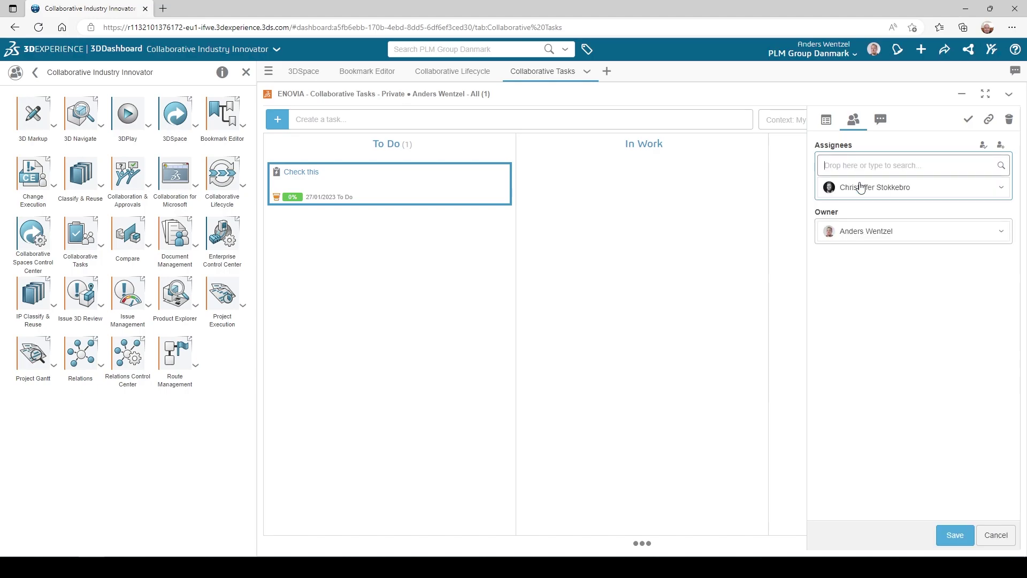
pyautogui.click(826, 121)
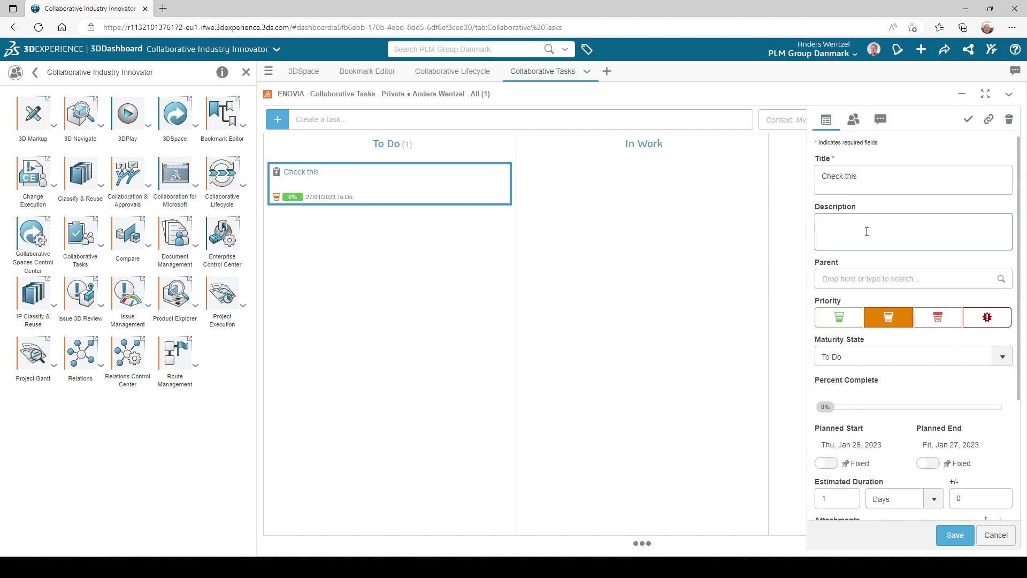
pyautogui.write('Need it asap')
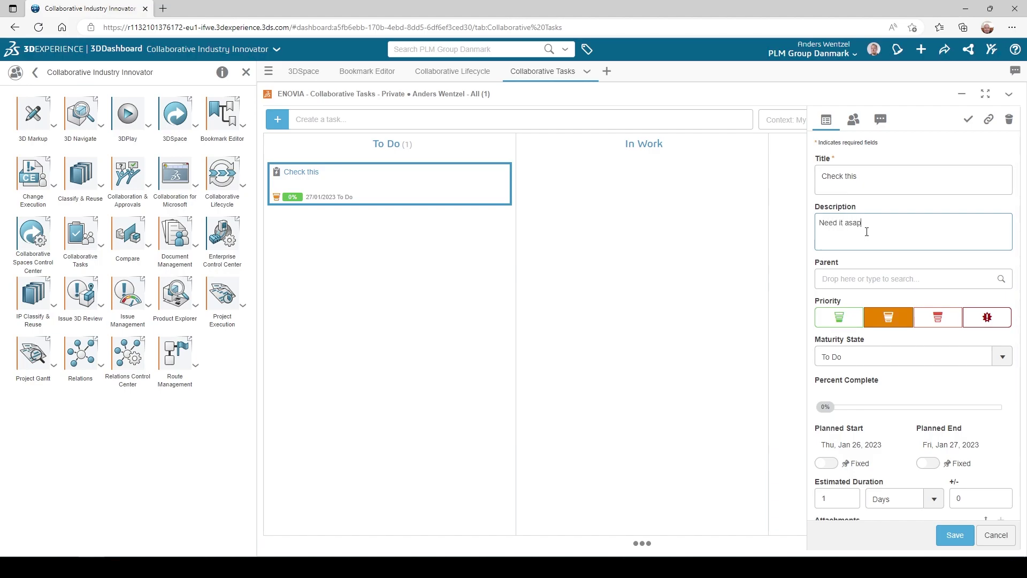
pyautogui.click(936, 319)
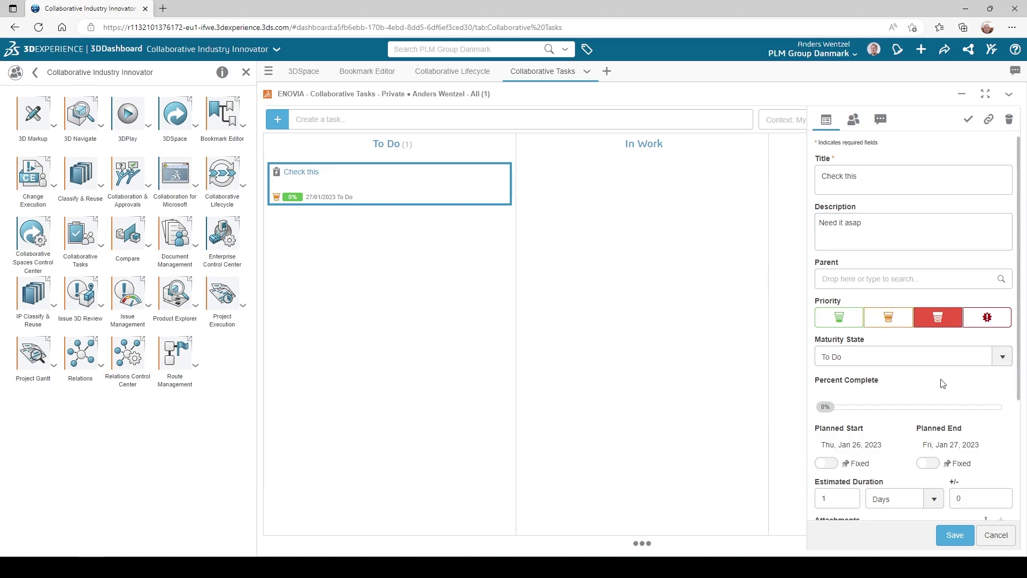
pyautogui.scroll(-2, 941, 385)
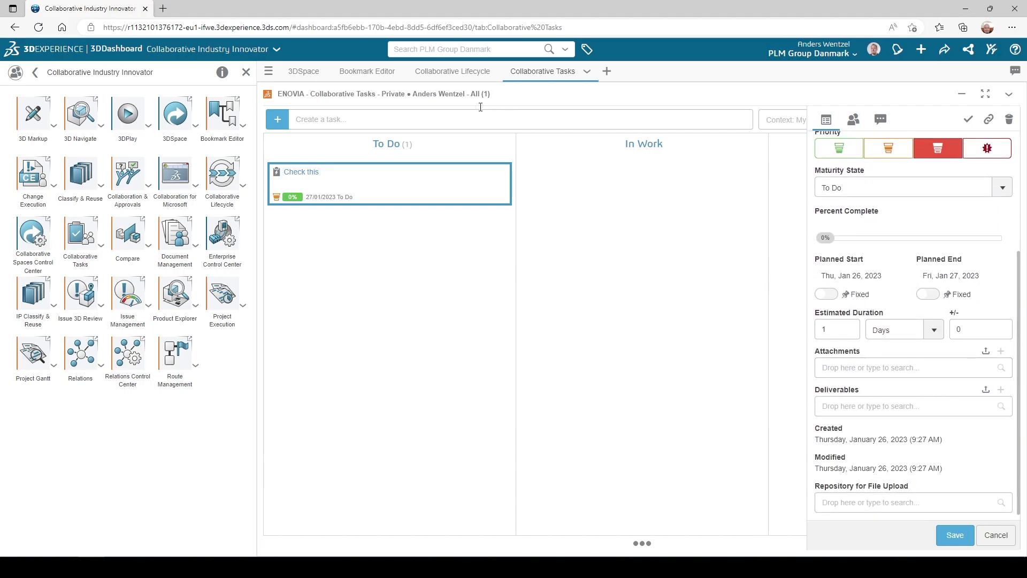
# - Drag KB Stand Assembly from the Bookmark Editor into the Check this task's Attachments and save
pyautogui.click(377, 73)
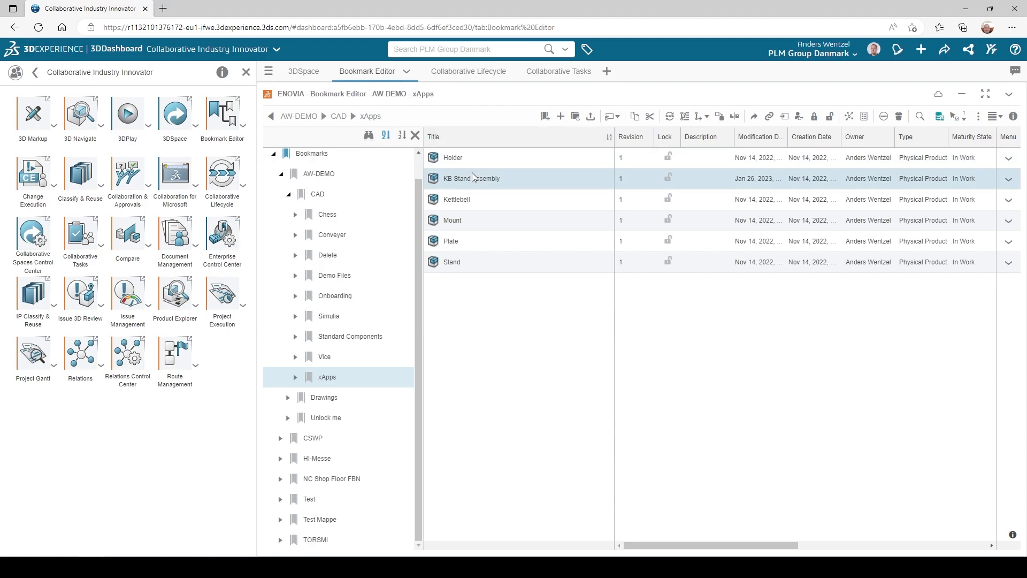
pyautogui.moveTo(472, 178)
pyautogui.mouseDown()
pyautogui.moveTo(664, 165)
pyautogui.moveTo(859, 371)
pyautogui.mouseUp()
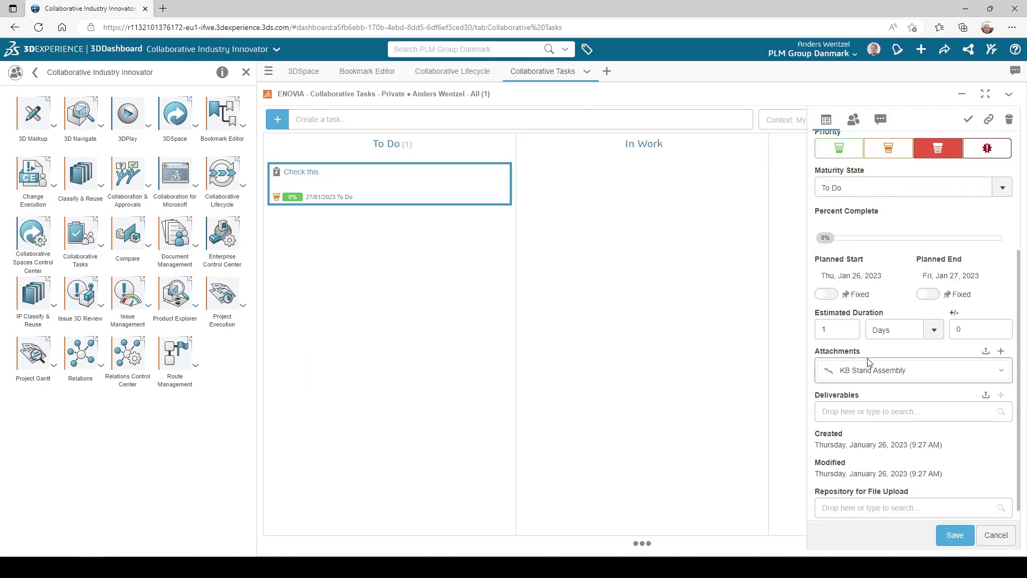
pyautogui.click(952, 537)
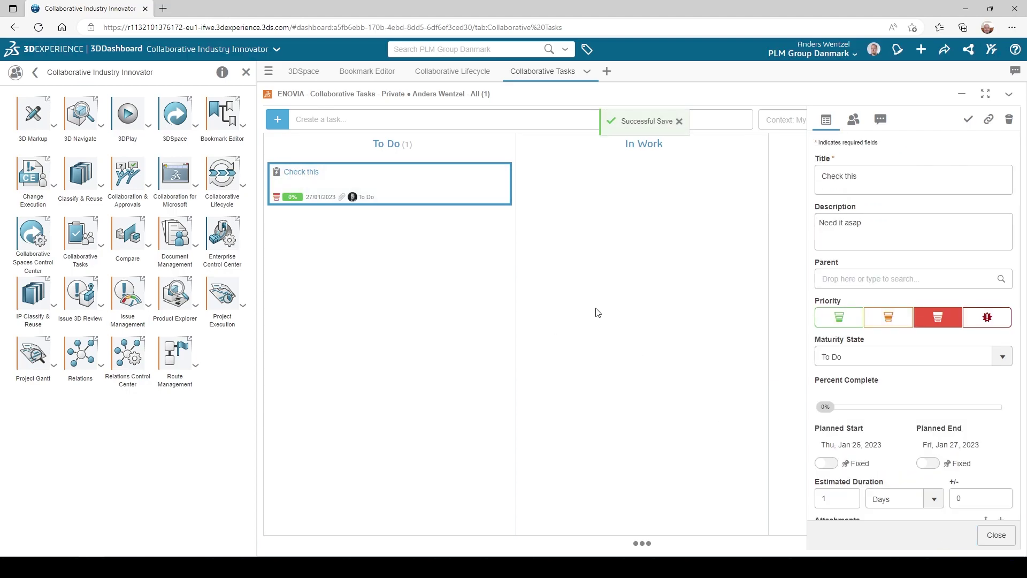
# - Close the task details and move the Check this card to In Work, then to Completed
pyautogui.click(996, 535)
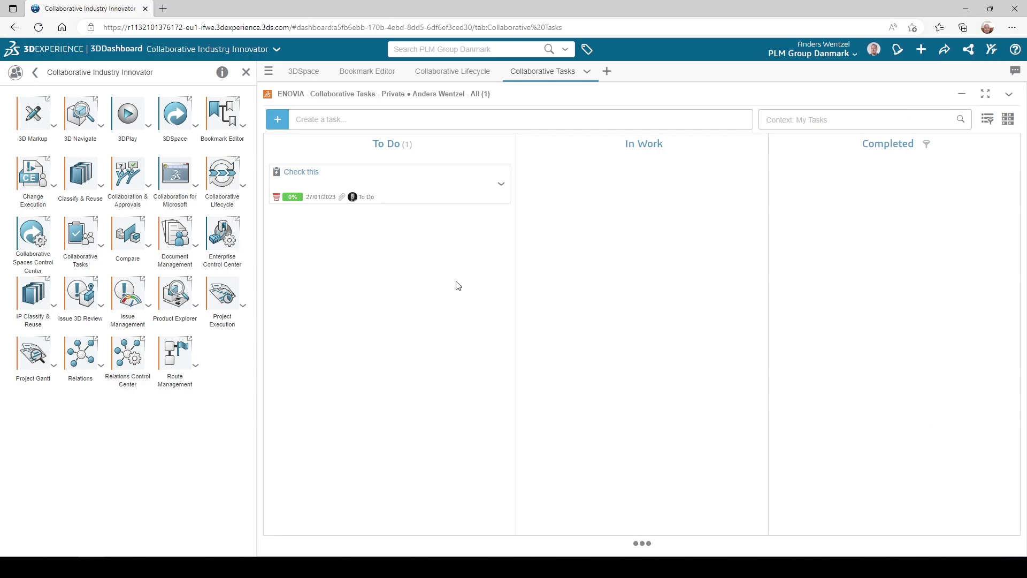
pyautogui.moveTo(370, 176); pyautogui.dragTo(585, 187)
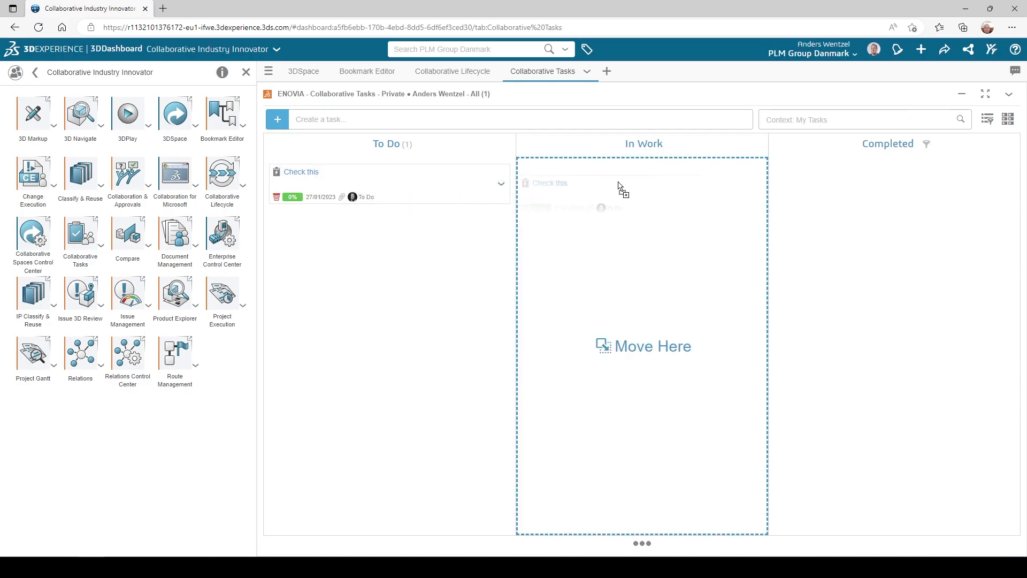
pyautogui.moveTo(619, 189); pyautogui.dragTo(631, 234)
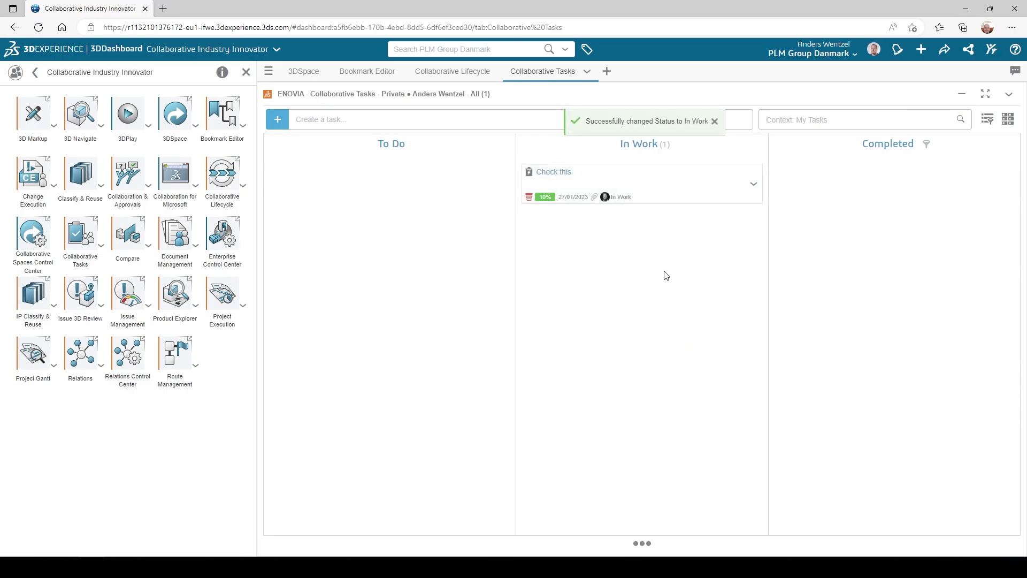
pyautogui.moveTo(653, 188); pyautogui.dragTo(888, 196)
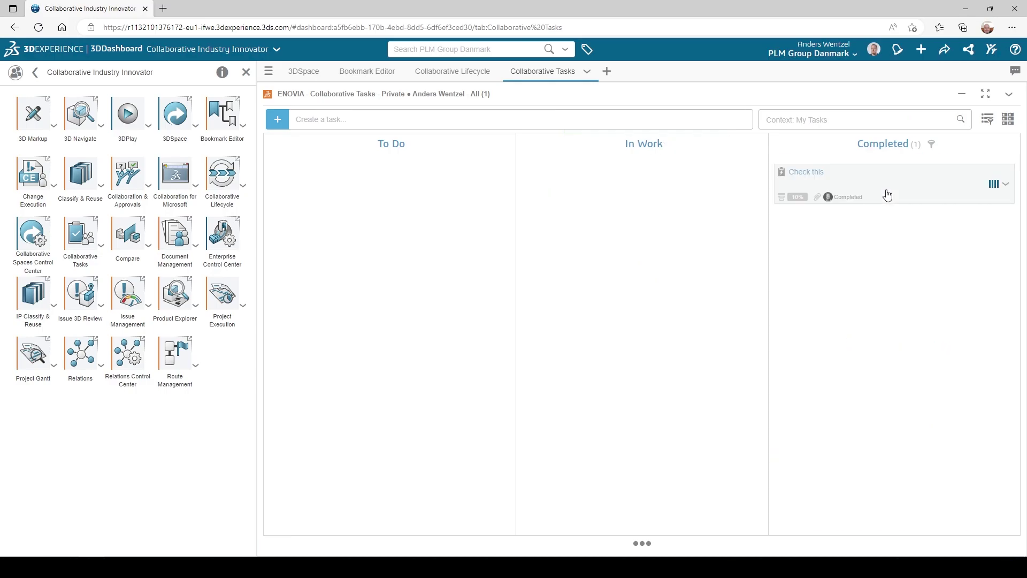